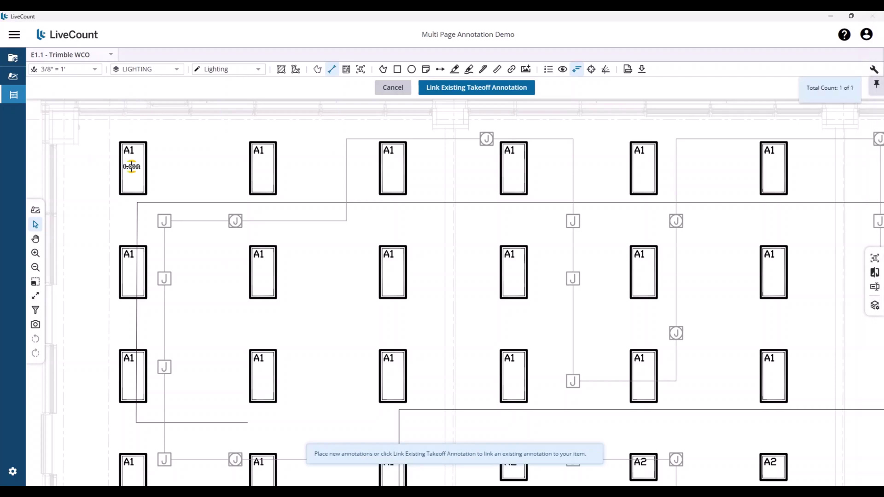
Extend the E1.1 run through three more top-row A1 fixtures and continue it as a Multi-Page Run.
left_click(262, 166)
left_click(396, 167)
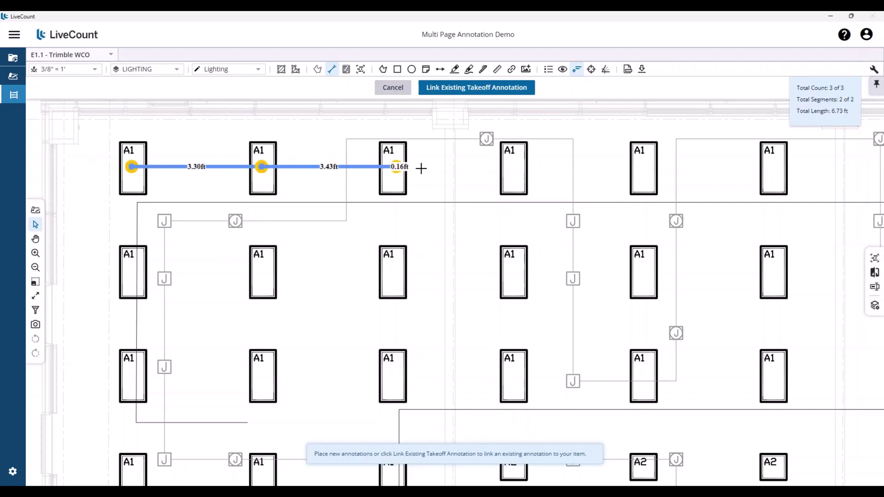
left_click(514, 167)
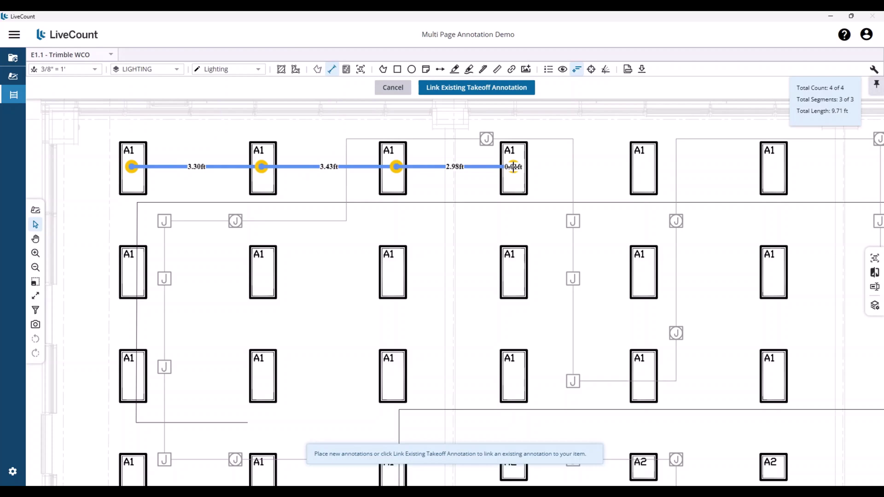
right_click(612, 171)
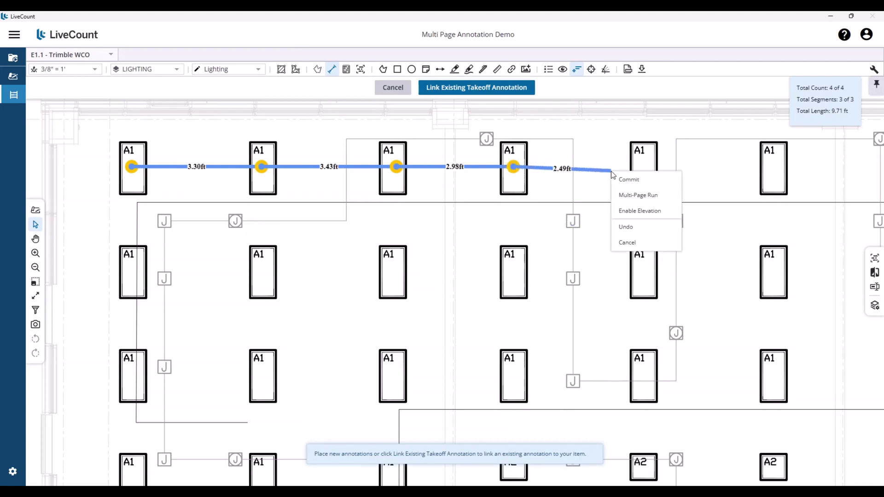
left_click(646, 196)
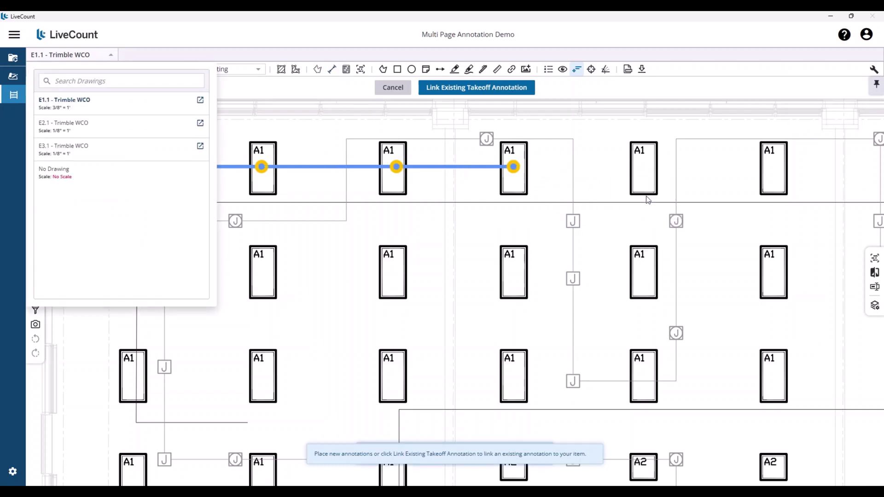
Carry the run onto sheet E2.1 through four top-row A1 fixtures, then continue it as a Multi-Page Run.
left_click(69, 128)
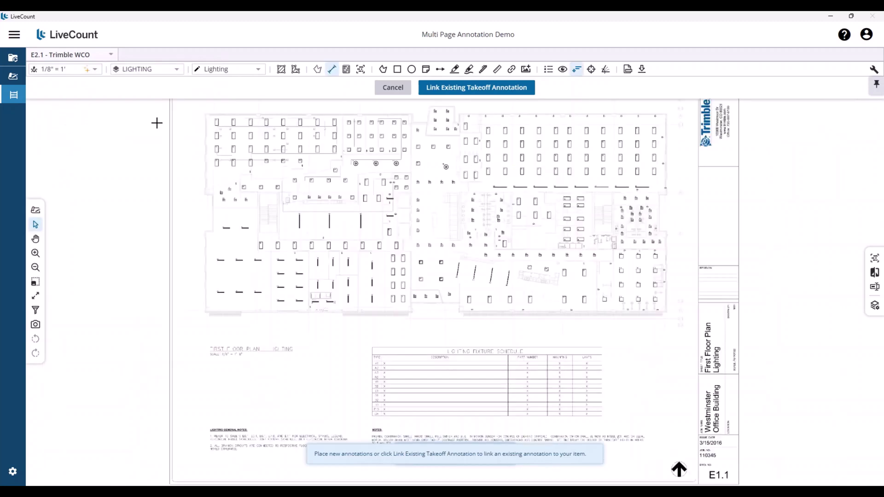
scroll(208, 125, "up", 5)
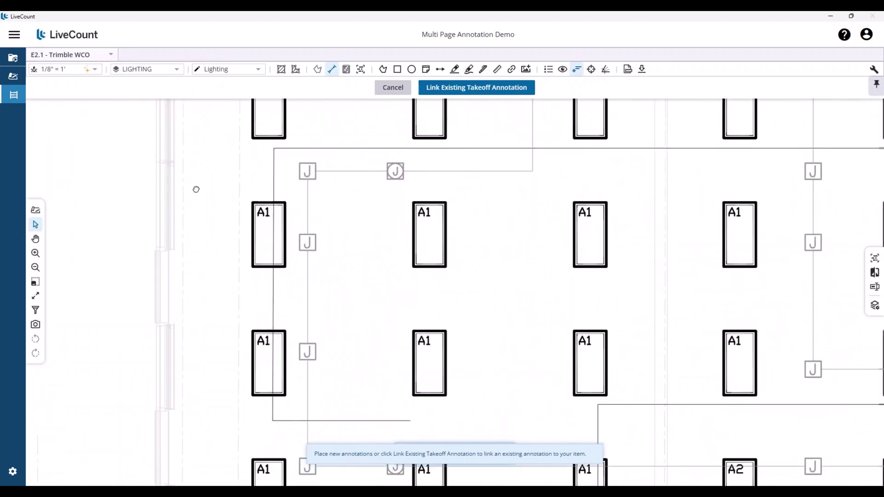
left_click(228, 199)
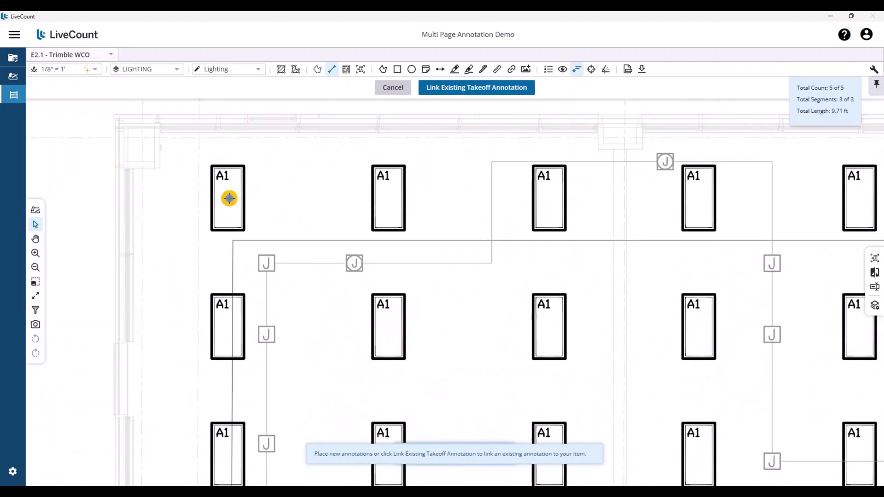
left_click(385, 198)
left_click(541, 199)
left_click(691, 198)
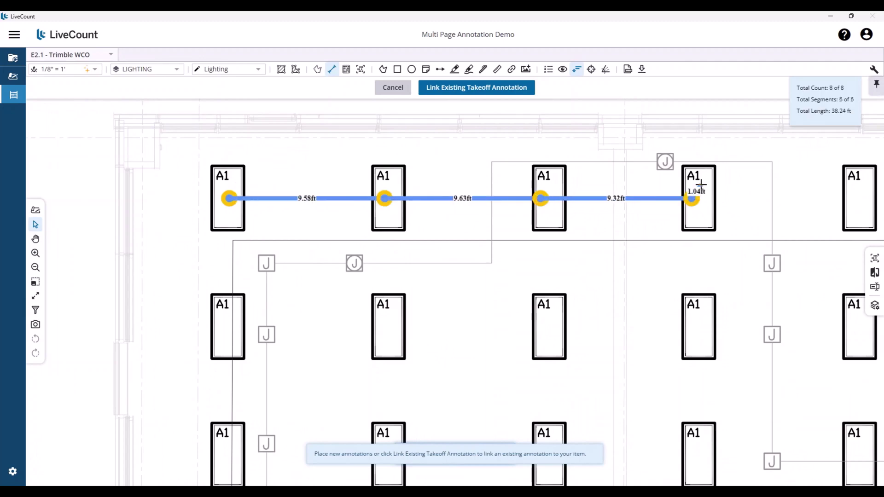
right_click(721, 221)
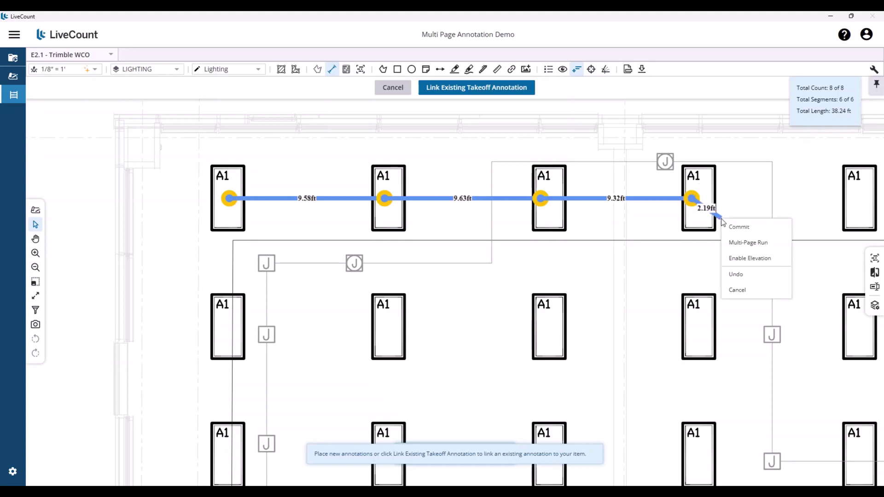
left_click(740, 247)
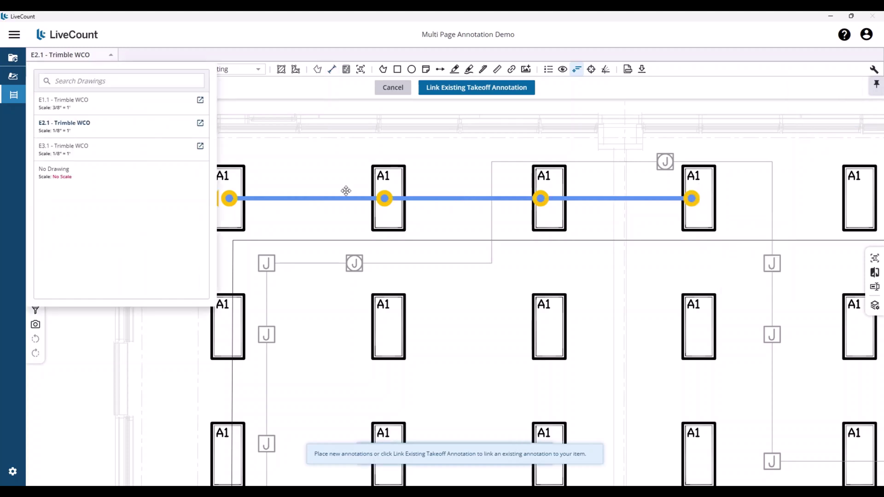
Finish the run on sheet E3.1 through four A1 fixtures in an L shape and commit it.
left_click(92, 155)
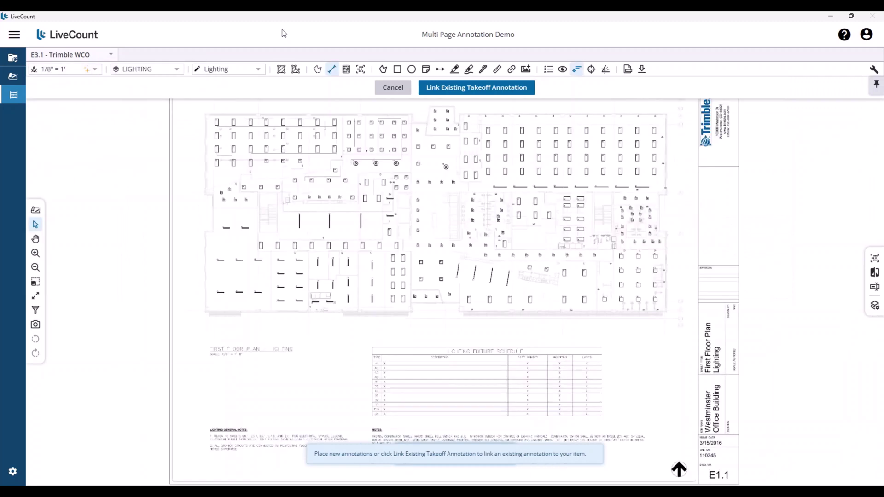
scroll(220, 129, "up", 5)
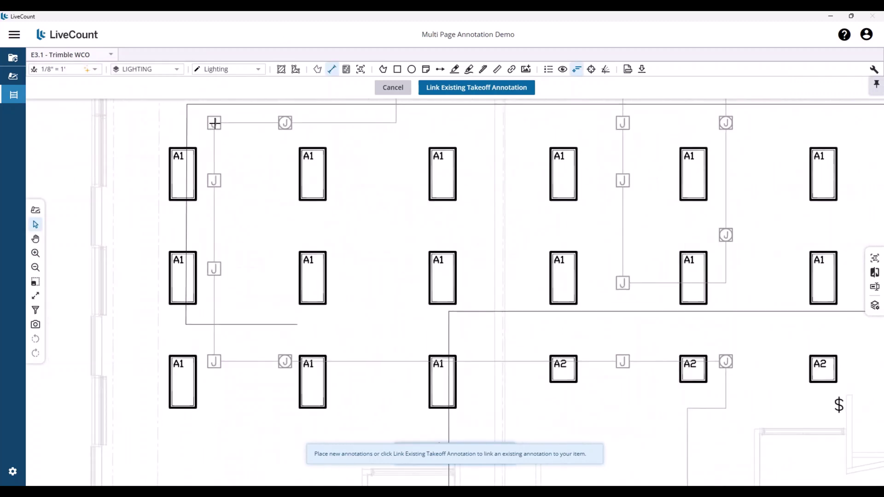
left_click(192, 187)
left_click(328, 186)
left_click(329, 294)
left_click(458, 293)
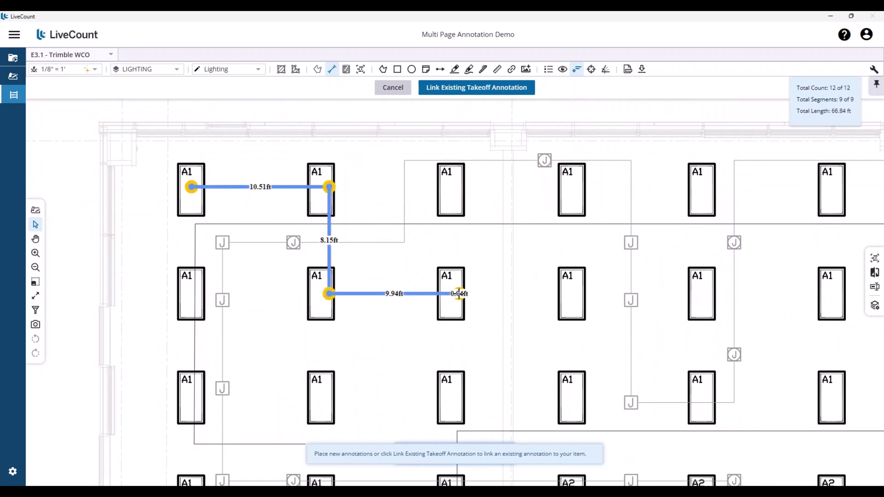
right_click(459, 294)
left_click(477, 304)
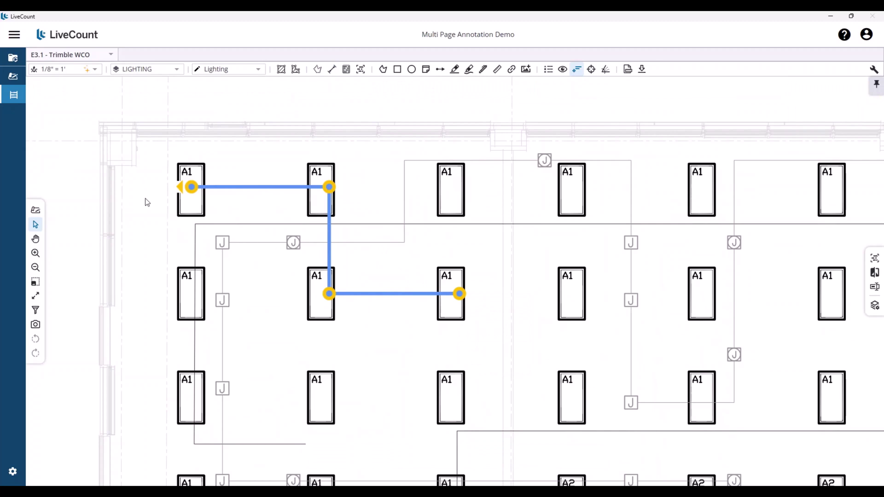
Follow the run's link cards back through sheet E2.1 to sheet E1.1.
mouse_move(191, 193)
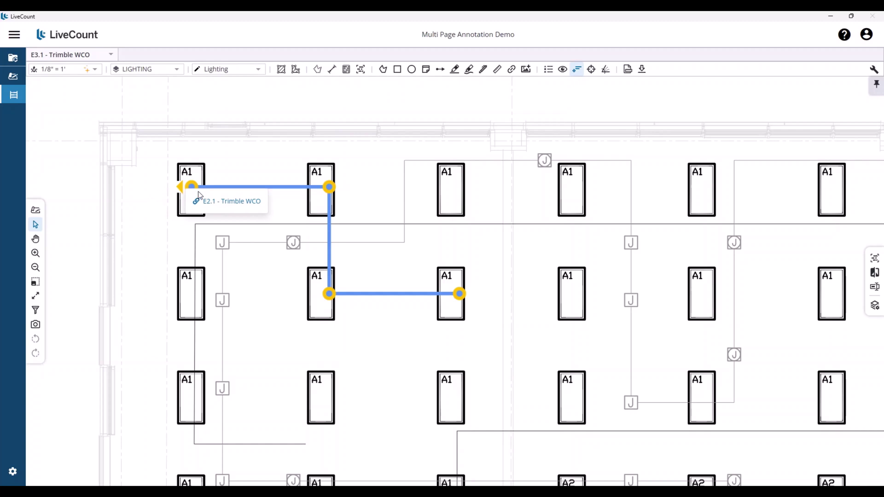
left_click(222, 202)
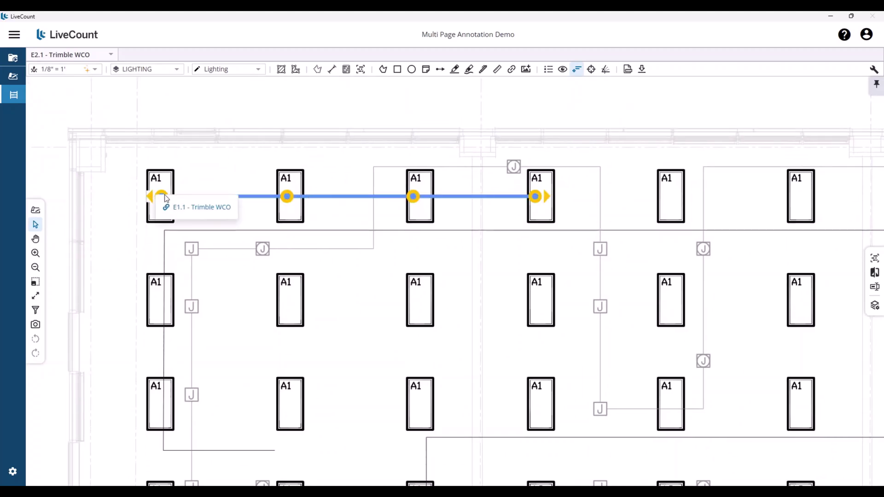
left_click(175, 207)
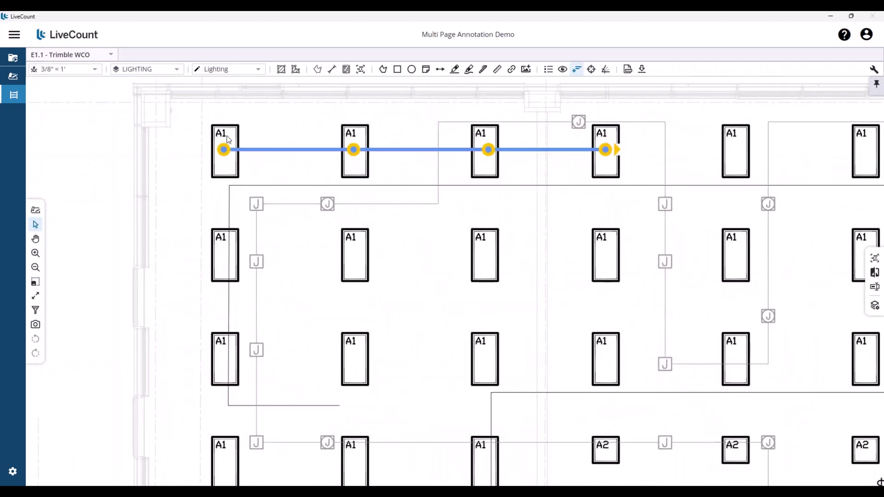
Select the E1.1 run and drag its second vertex down onto the second-row A1 fixture.
left_click(606, 148)
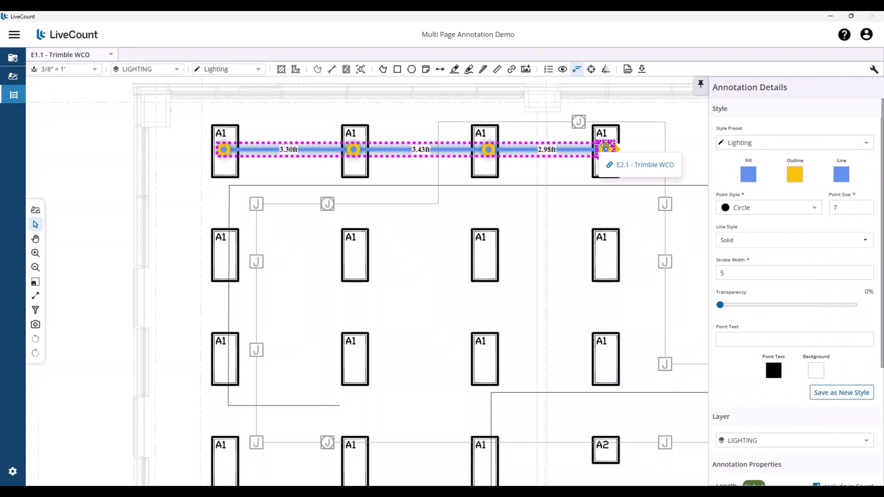
key("Delete")
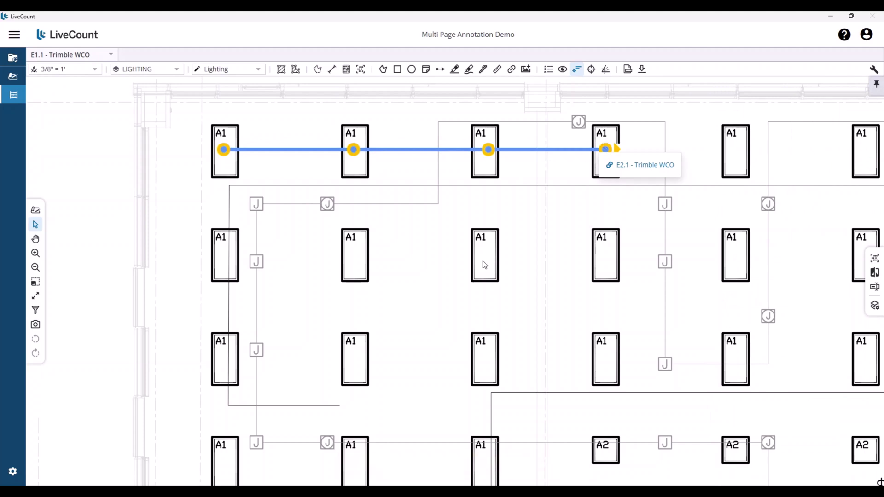
left_click_drag(508, 125, 343, 181)
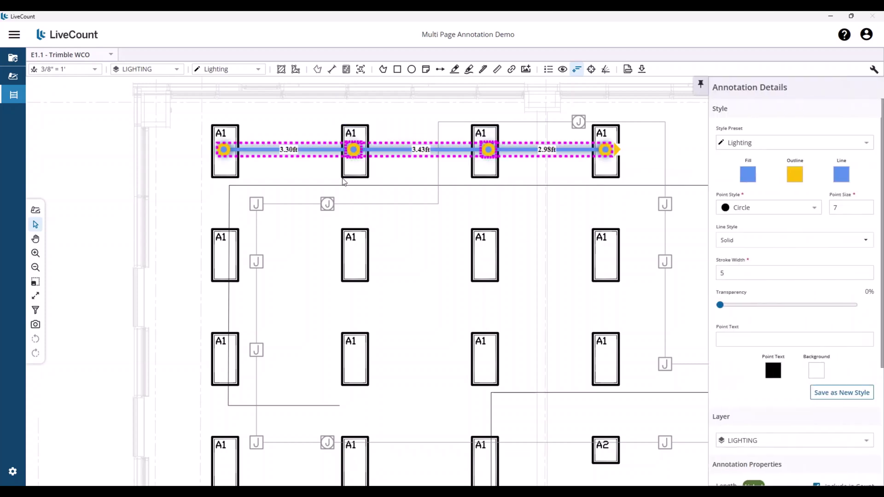
left_click(343, 182)
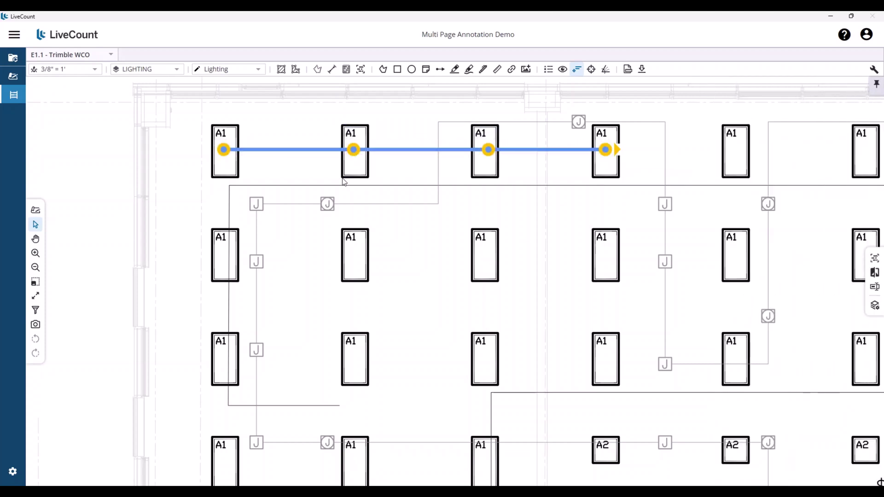
left_click(354, 151)
left_click_drag(354, 150, 352, 262)
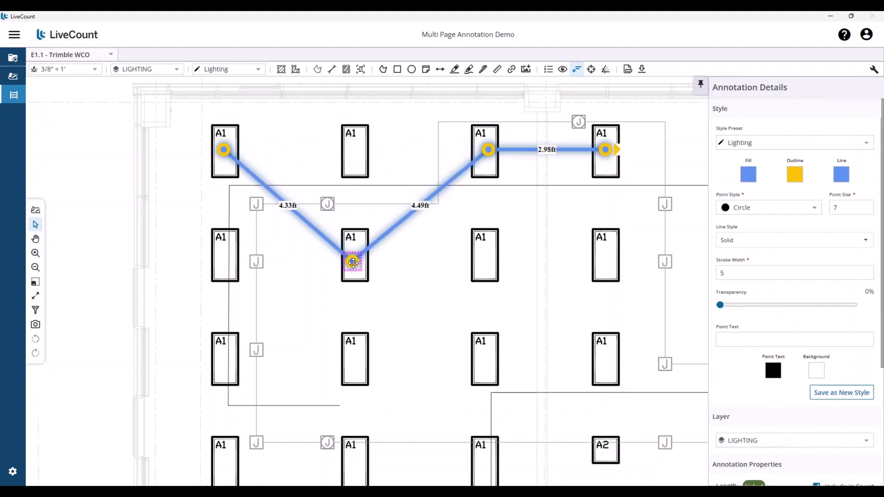
Delete the run's third vertex and select the run to check its updated totals.
left_click(520, 253)
left_click(488, 148)
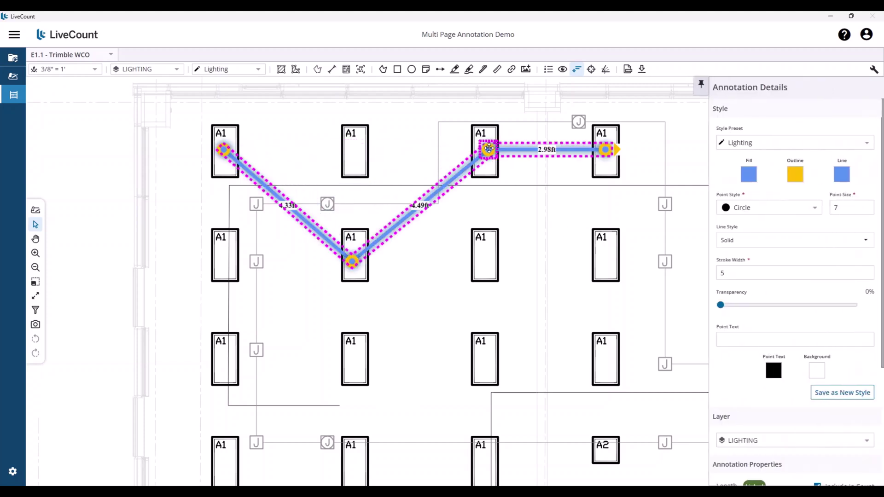
key("Delete")
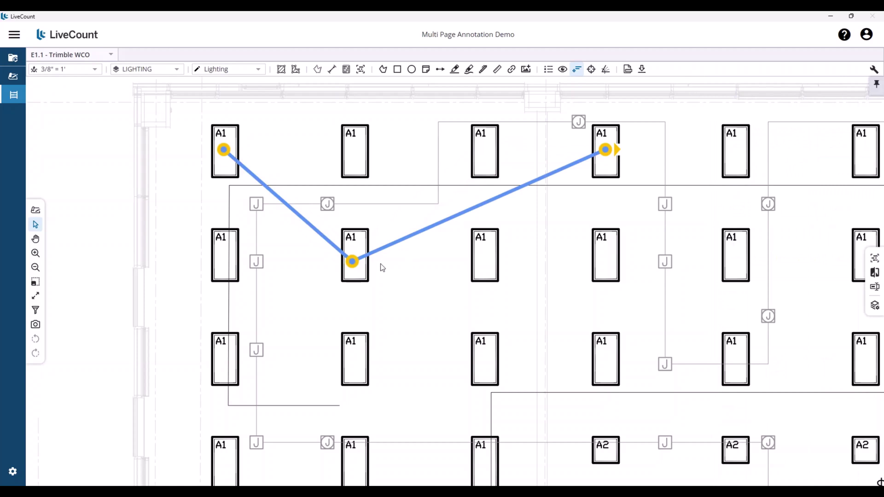
left_click(352, 263)
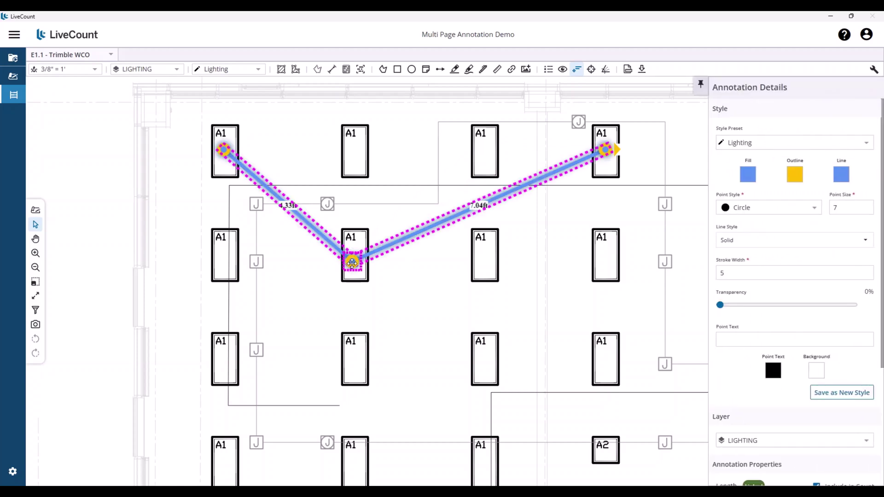
scroll(795, 223, "down", 4)
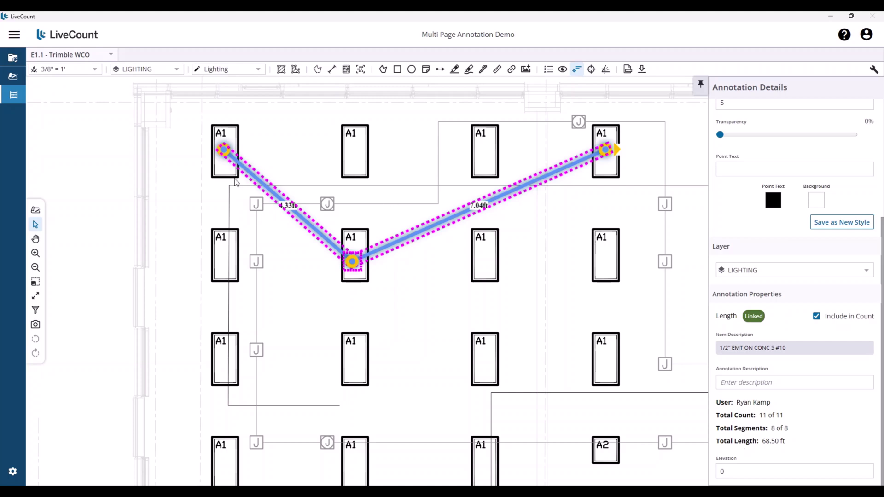
Review the run's 68.50 ft totals and start new count annotations for the 1/2" EMT item.
mouse_move(604, 150)
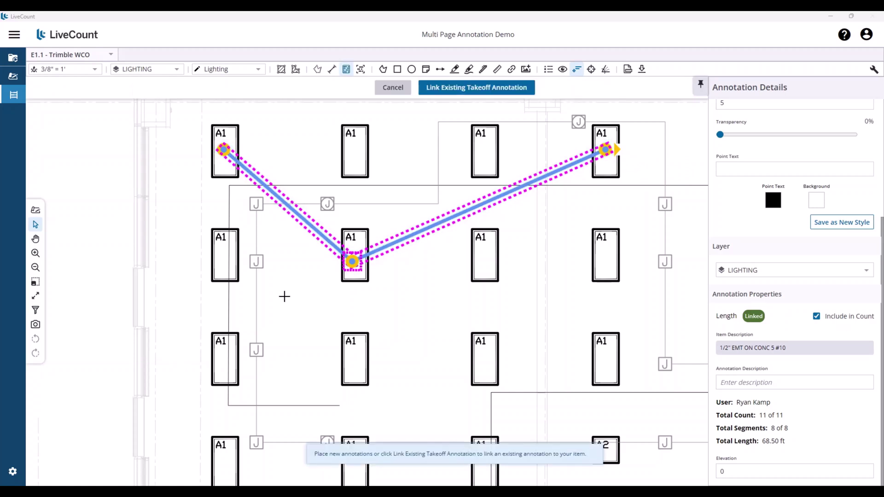
Place four count points below the second fixture row on E1.1 and continue as a Multi-Page Run.
left_click(239, 306)
left_click(292, 306)
left_click(336, 306)
left_click(421, 307)
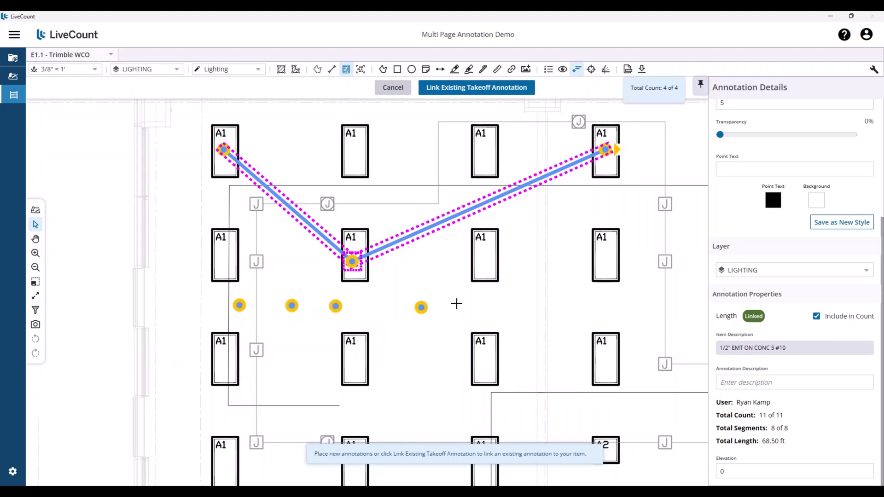
right_click(457, 303)
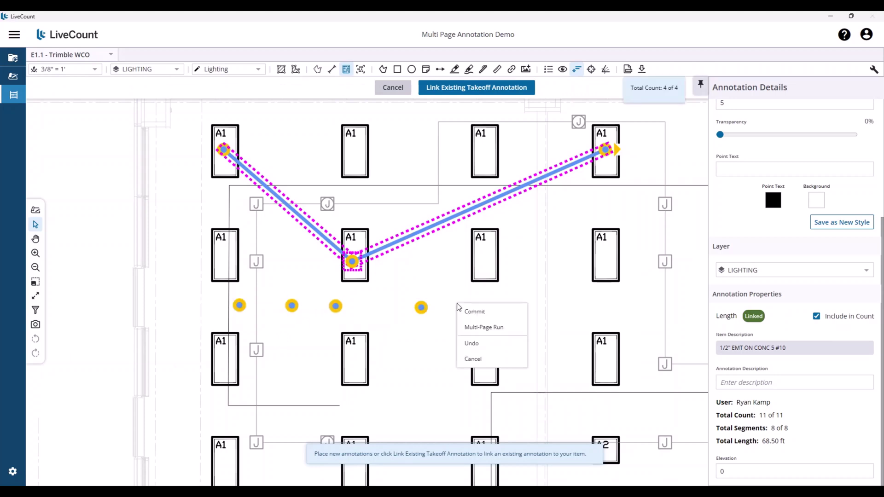
left_click(501, 327)
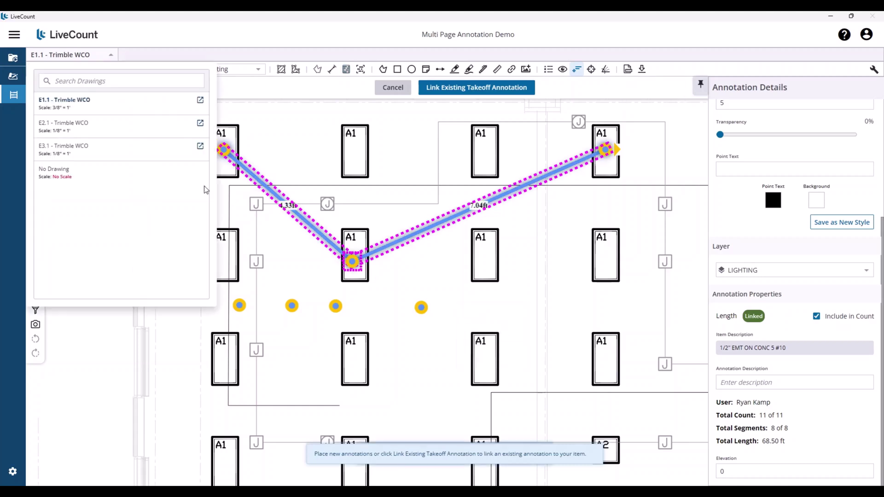
Add three count points on sheet E2.1 and commit the multi-page count at 7.
left_click(120, 129)
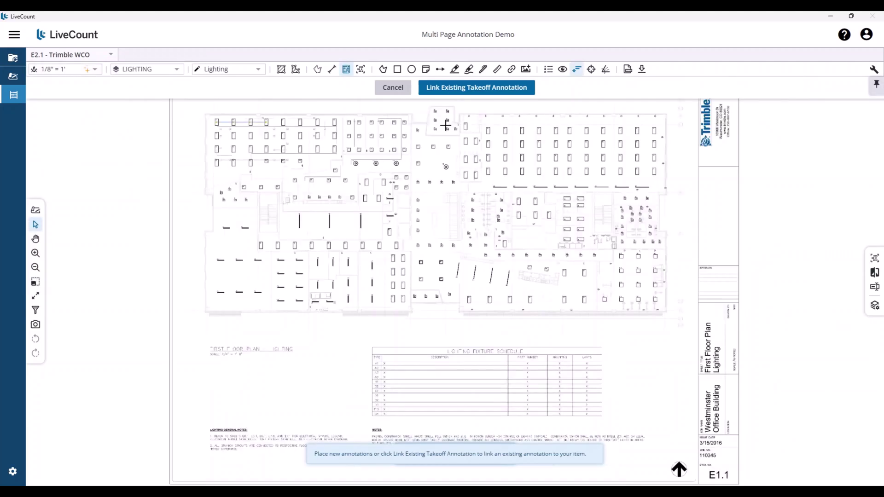
scroll(229, 132, "up", 5)
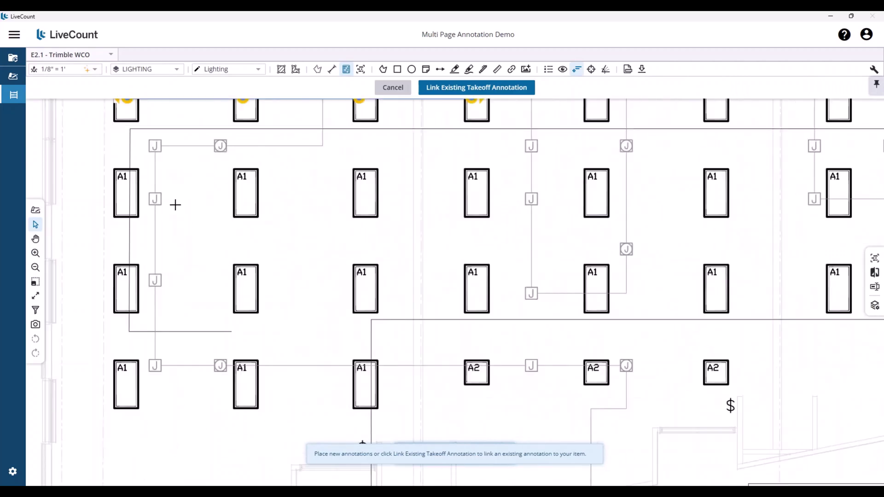
left_click(178, 212)
left_click(198, 166)
left_click(291, 154)
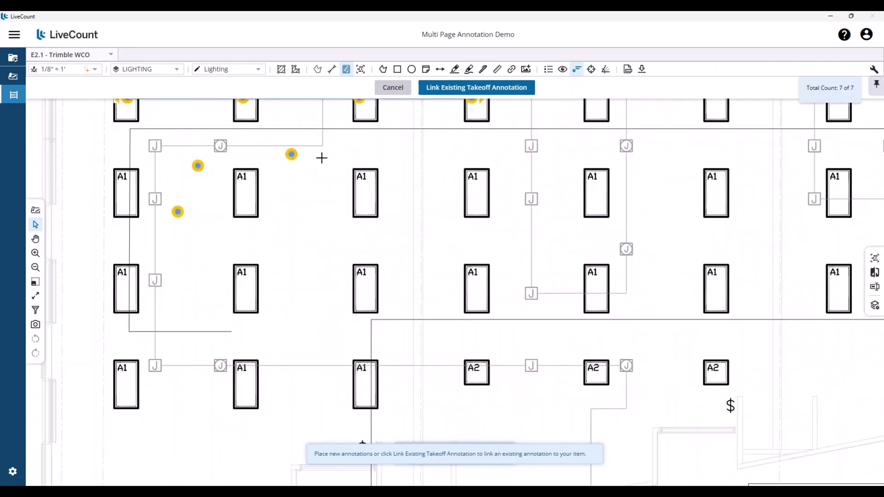
right_click(323, 159)
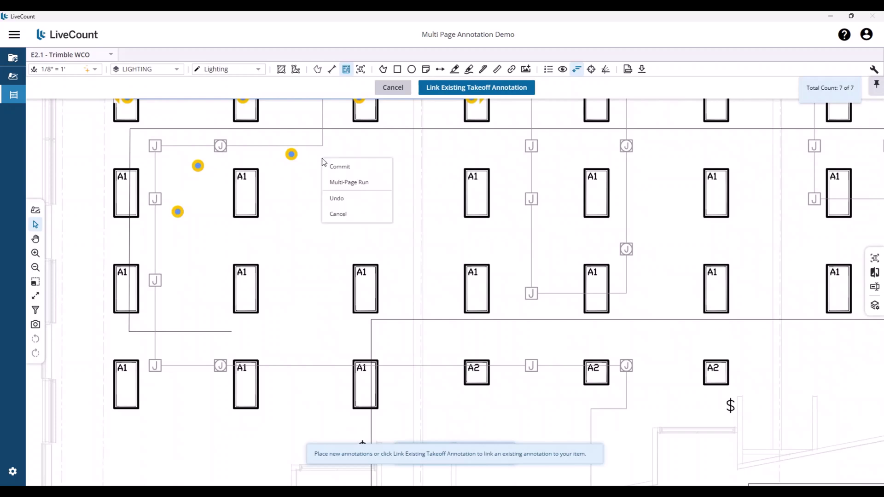
left_click(368, 167)
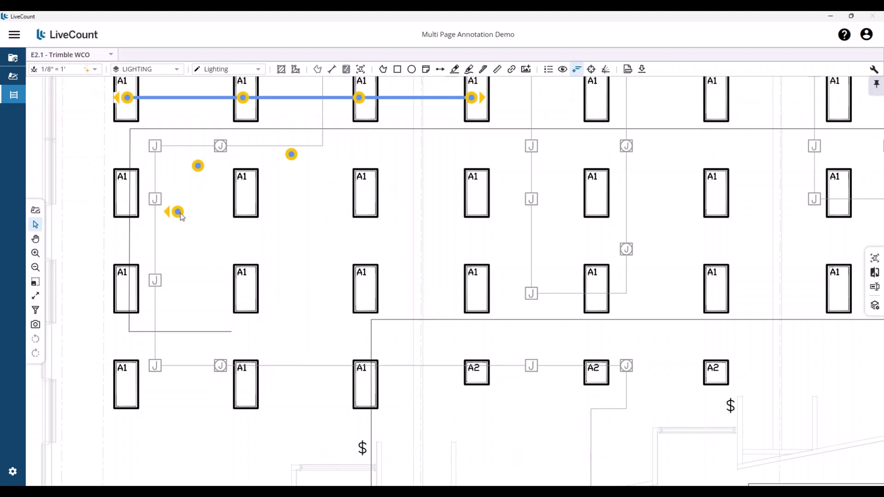
Follow the count's link back to sheet E1.1.
mouse_move(175, 213)
left_click(214, 227)
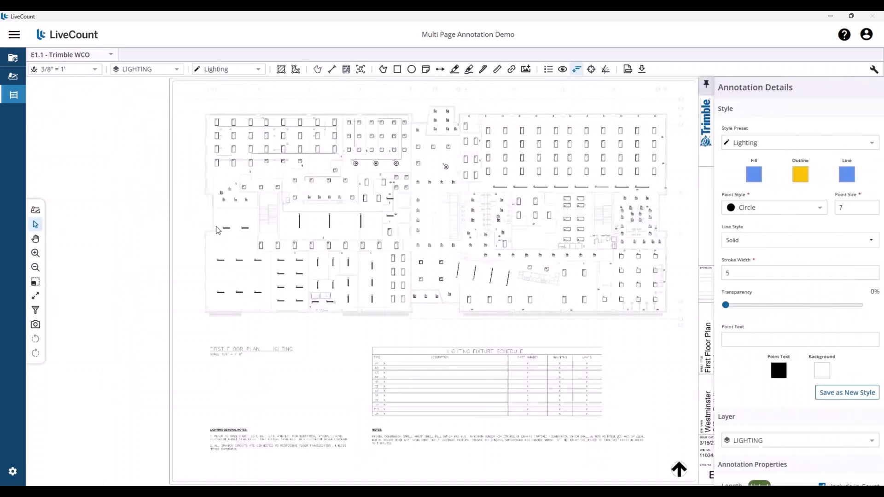
mouse_move(248, 151)
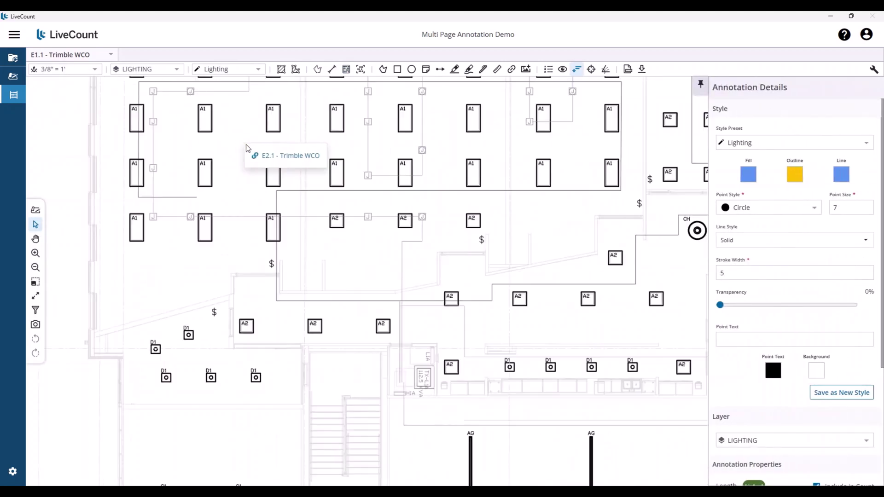